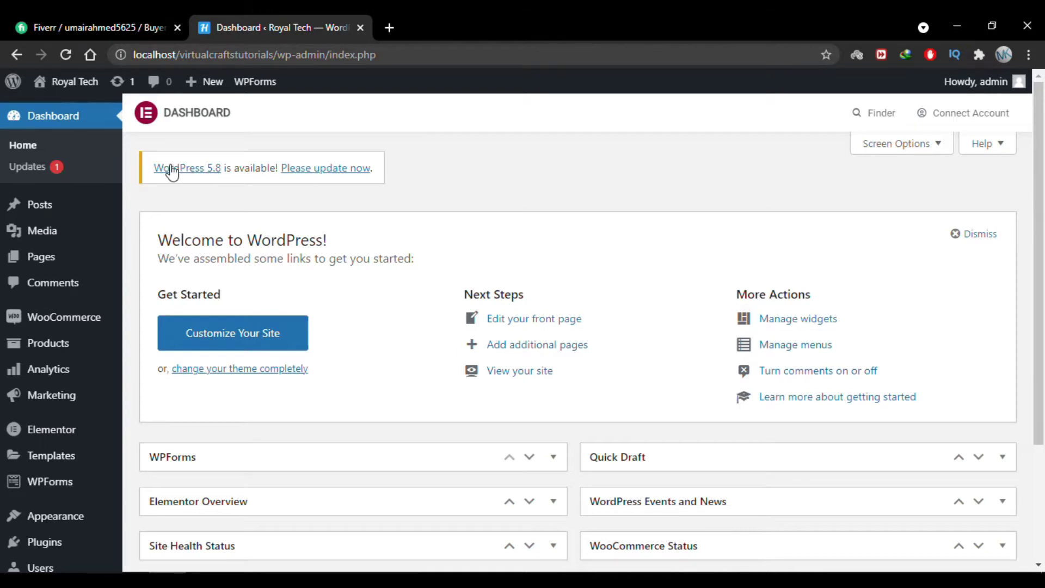
From the 5.8 update notice, open Dashboard > Updates and highlight current version 5.7.2 and available WordPress 5.8
drag(153, 168, 373, 170)
click(407, 175)
click(334, 169)
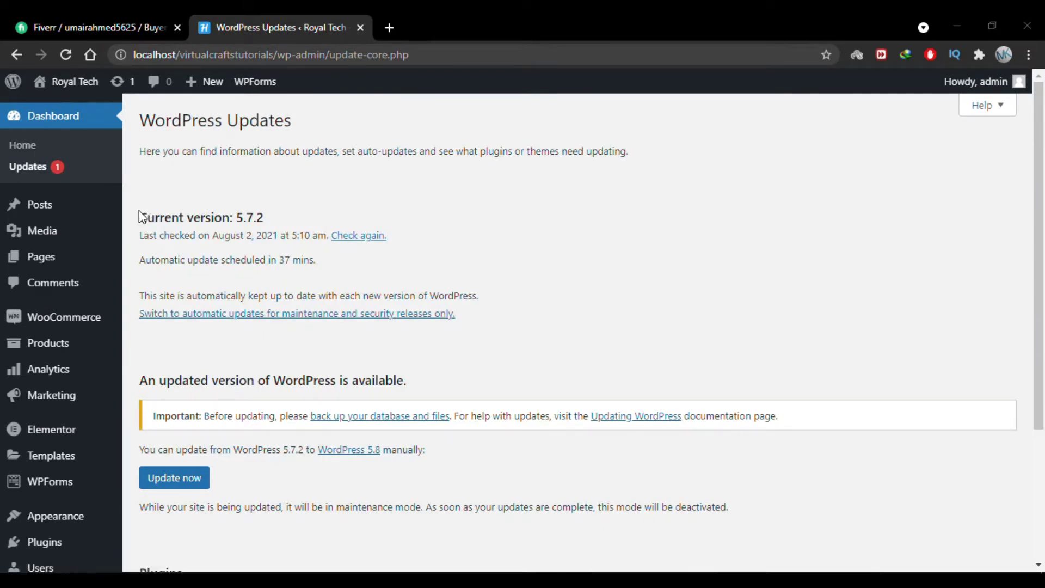
drag(141, 217, 275, 229)
click(275, 228)
drag(382, 450, 333, 469)
click(344, 483)
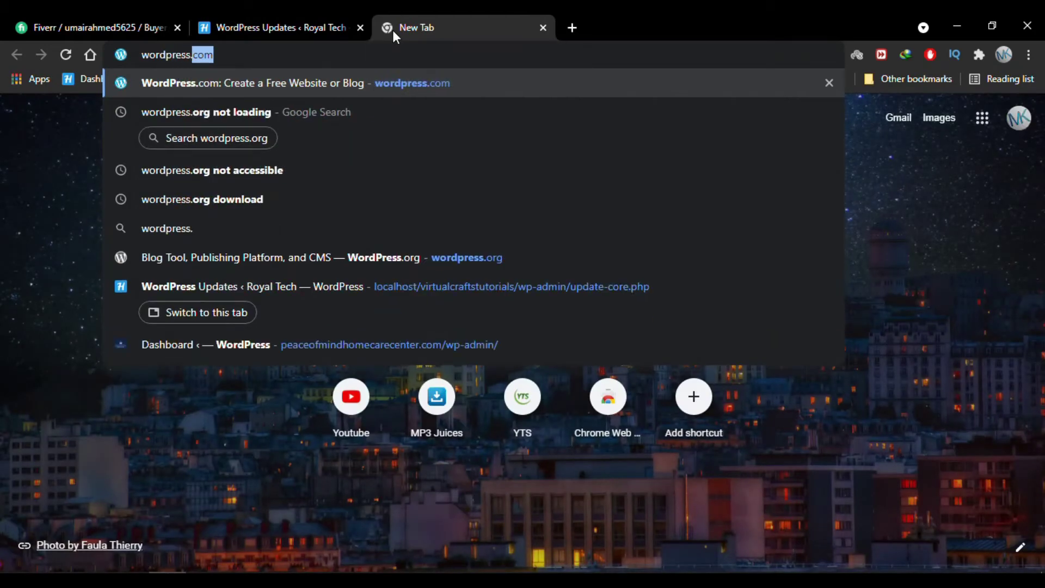
Go to wordpress.org and open the Get WordPress download page
text(org)
key(Return)
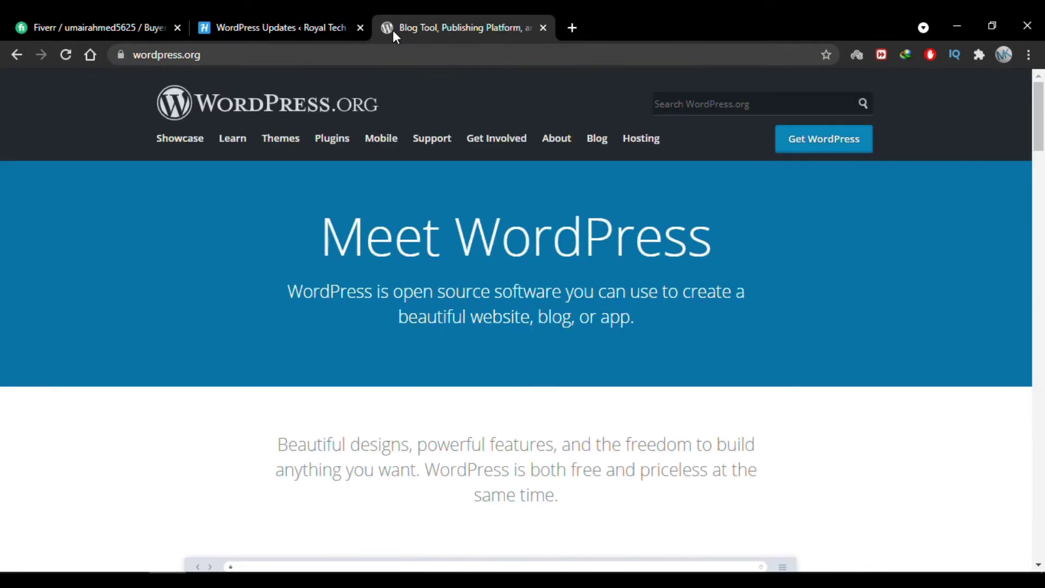
mouse_move(557, 187)
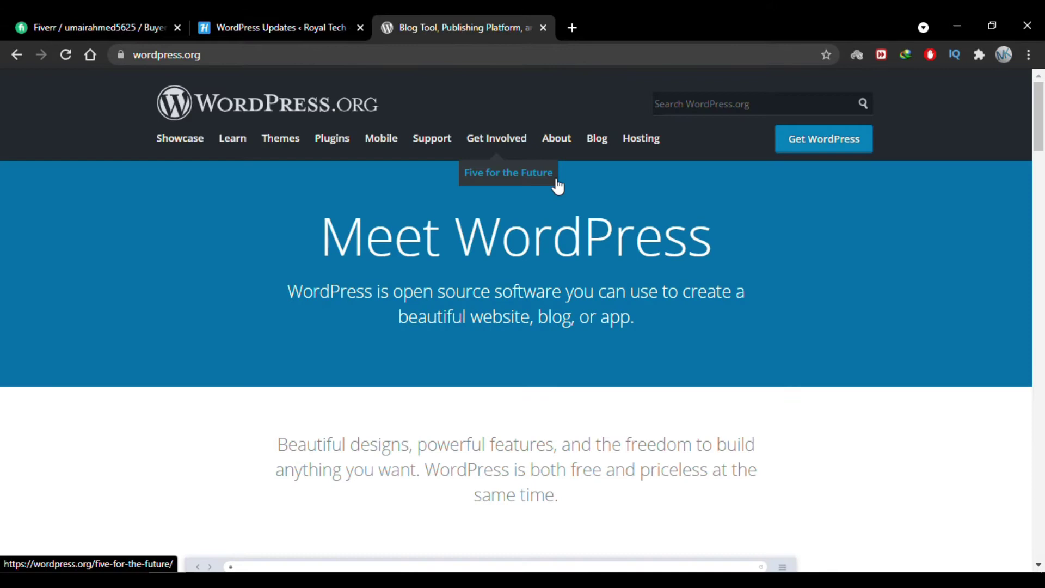
click(832, 146)
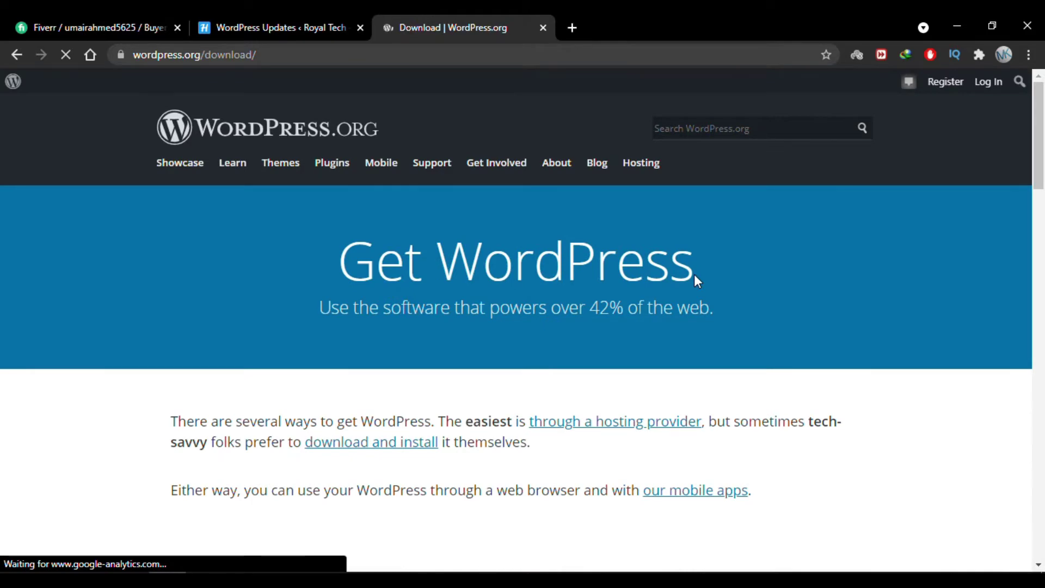
scroll(732, 297, down, 10)
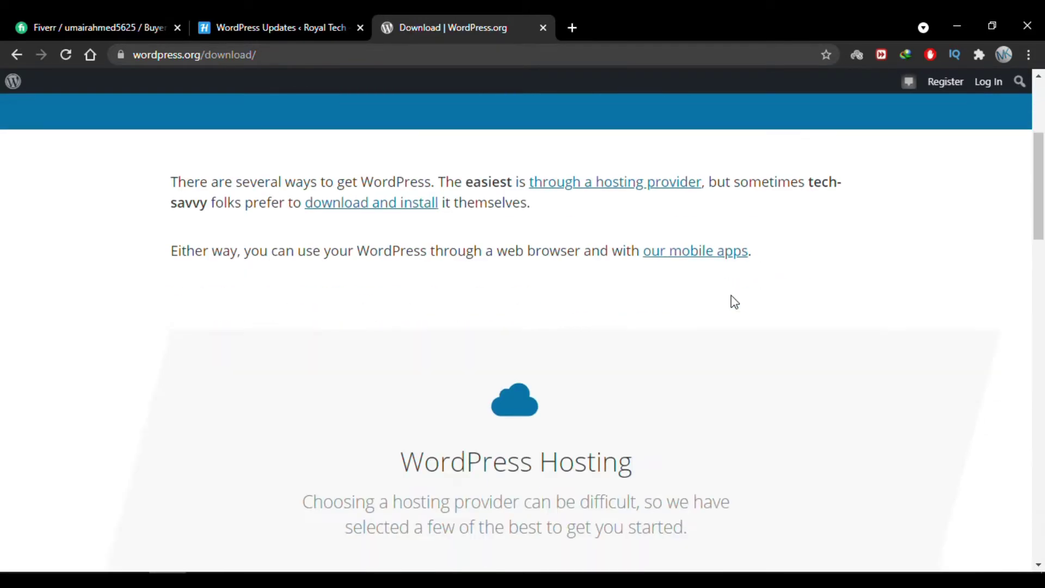
scroll(735, 303, down, 5)
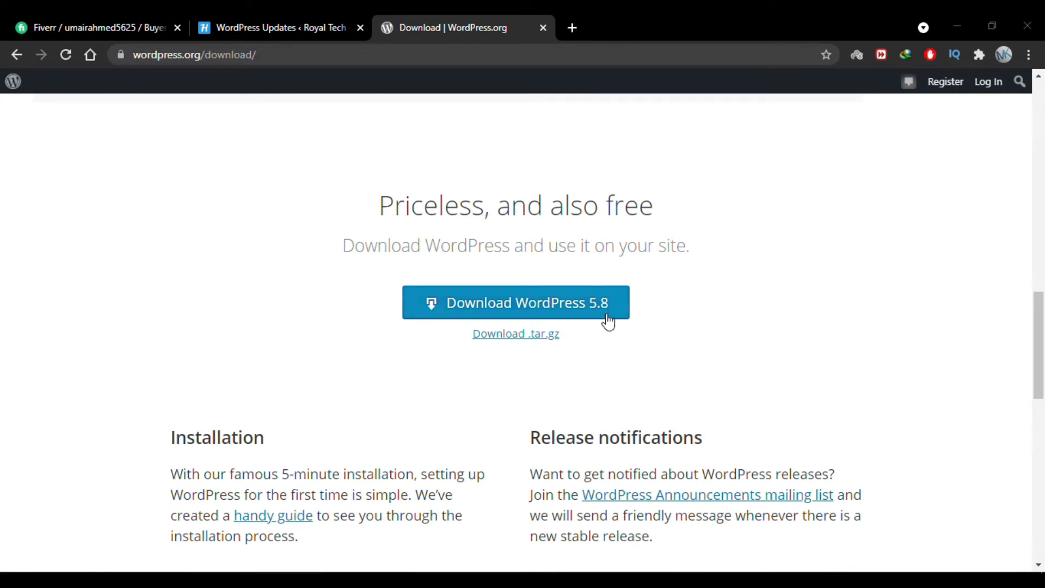
Download the WordPress 5.8 zip, keeping the duplicate under a numbered name
click(557, 307)
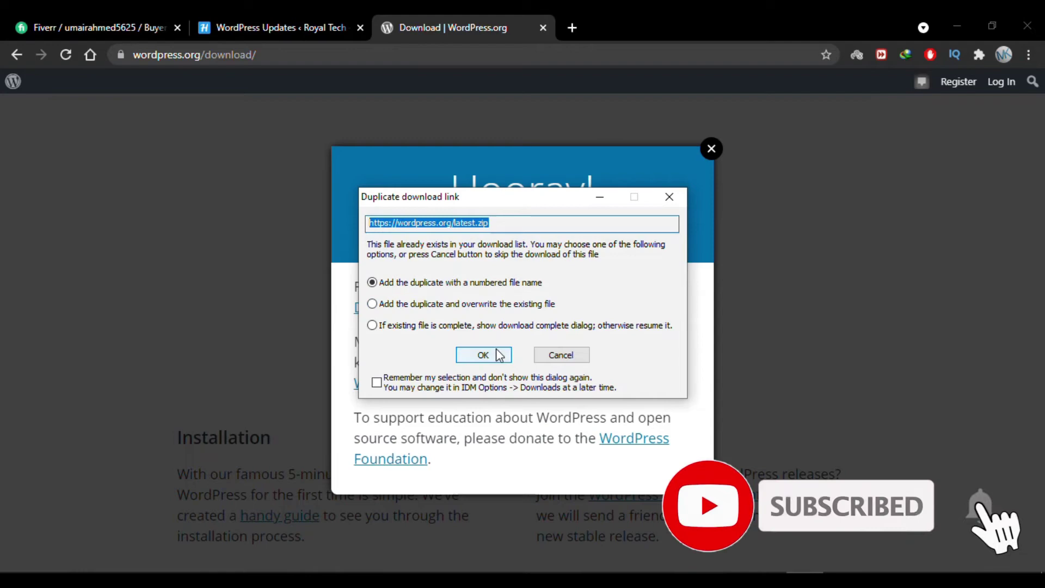
click(482, 355)
click(513, 370)
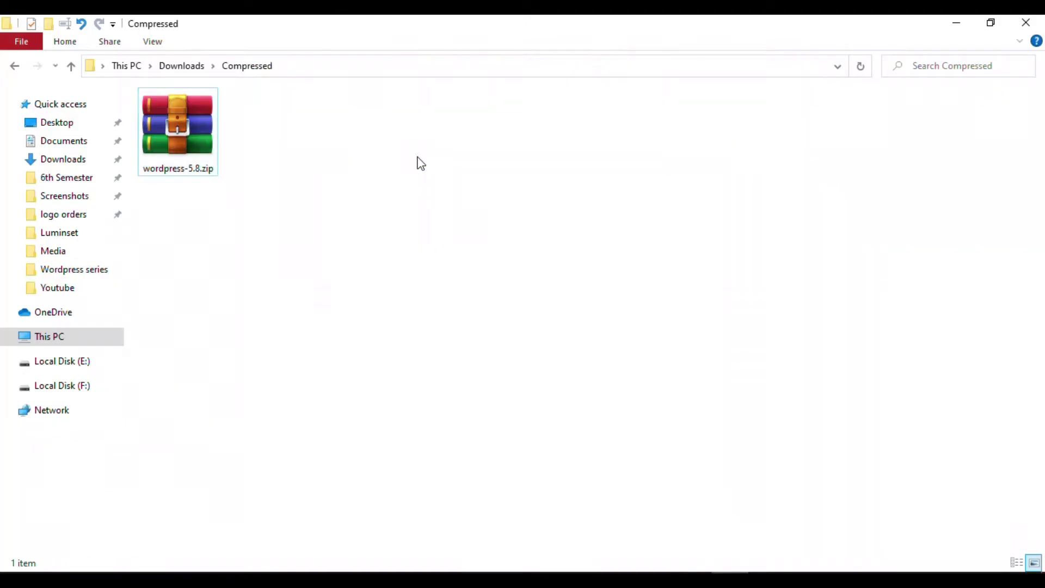
Extract wordpress-5.8.zip into a wordpress-5.8 folder
drag(252, 205, 201, 166)
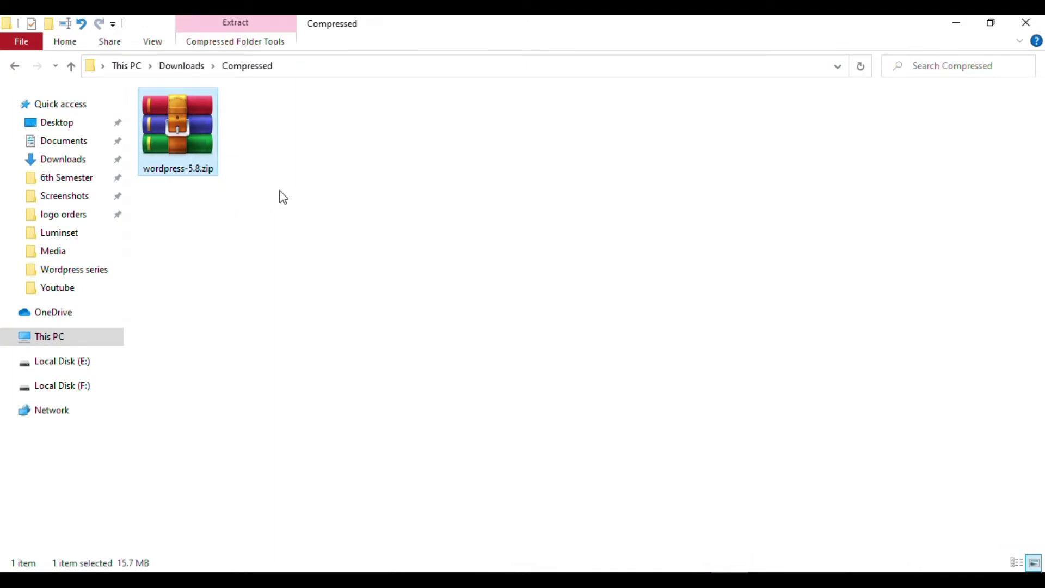
click(249, 225)
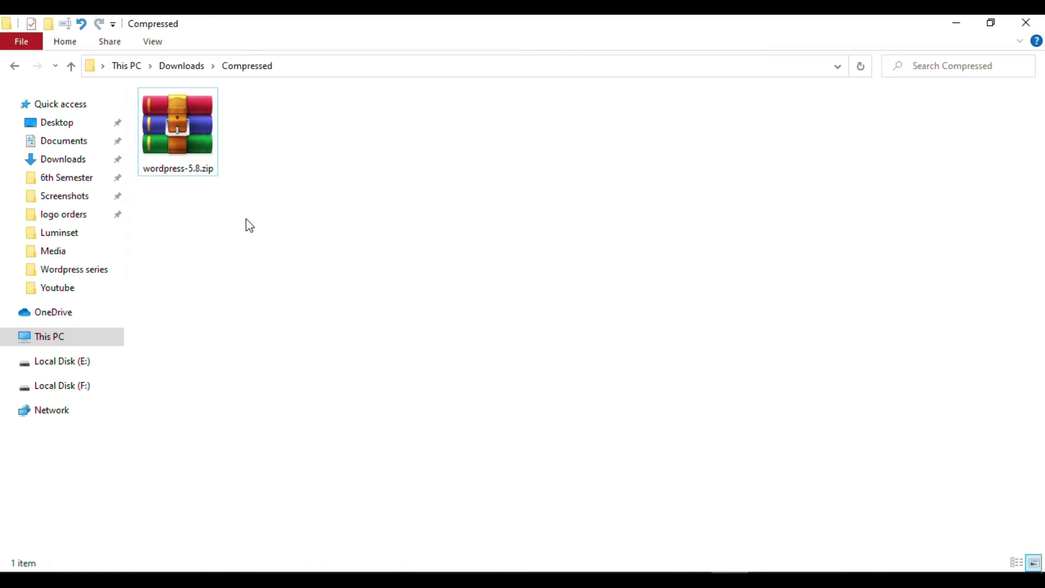
right_click(196, 142)
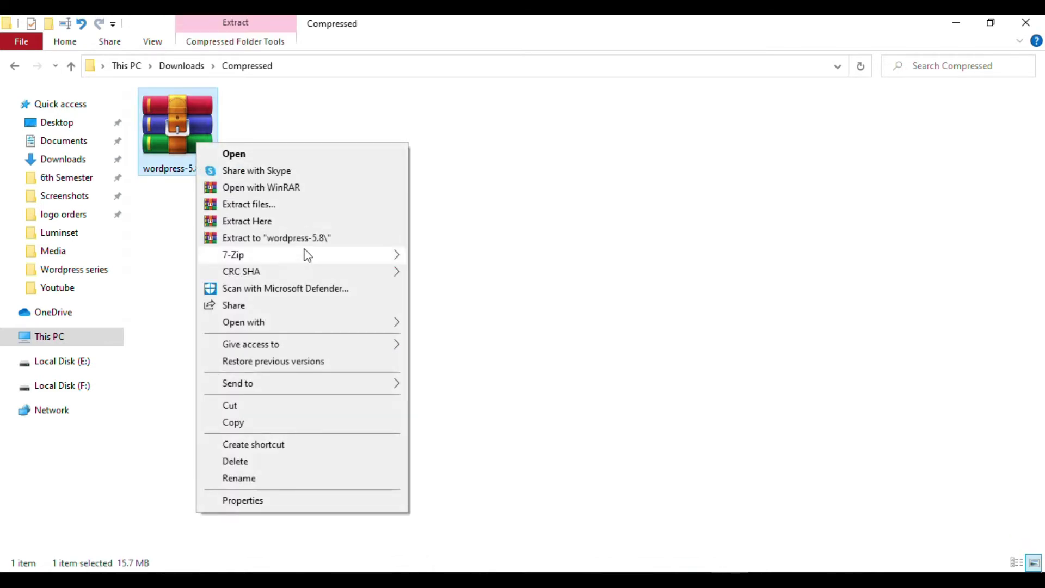
click(331, 238)
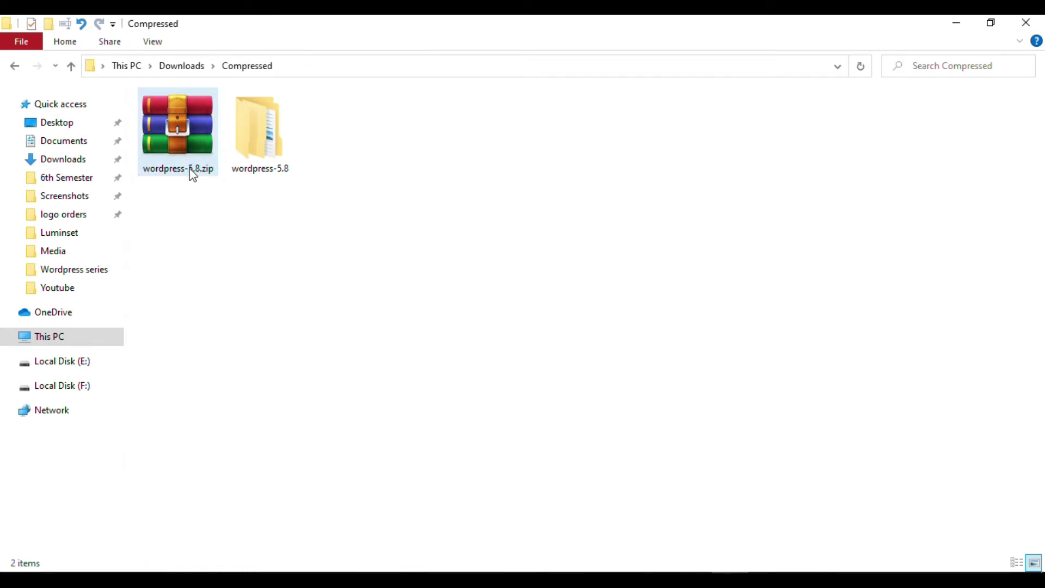
Delete the wp-content folder from wordpress-5.8\wordpress
double_click(269, 133)
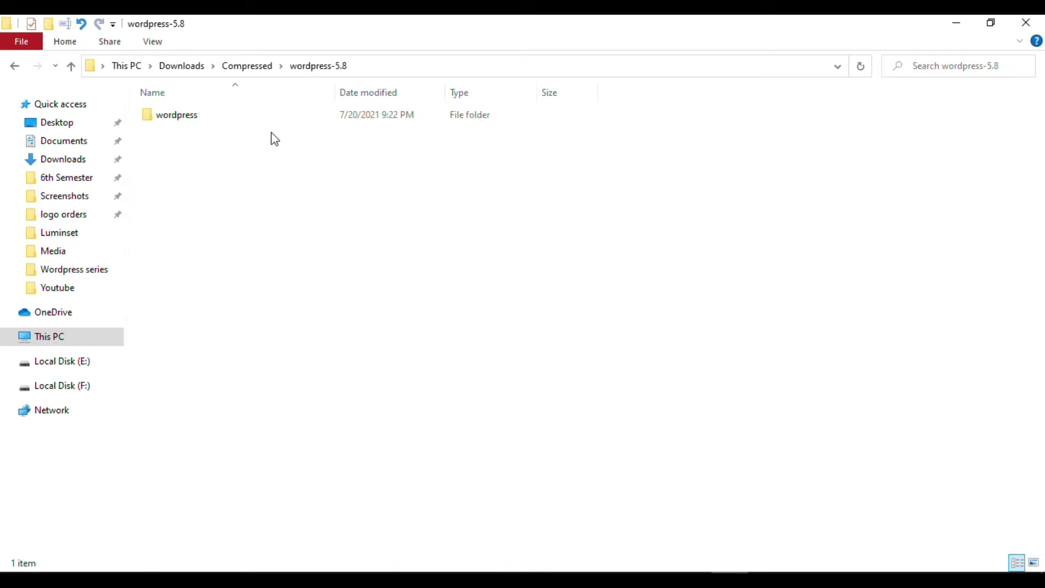
double_click(228, 118)
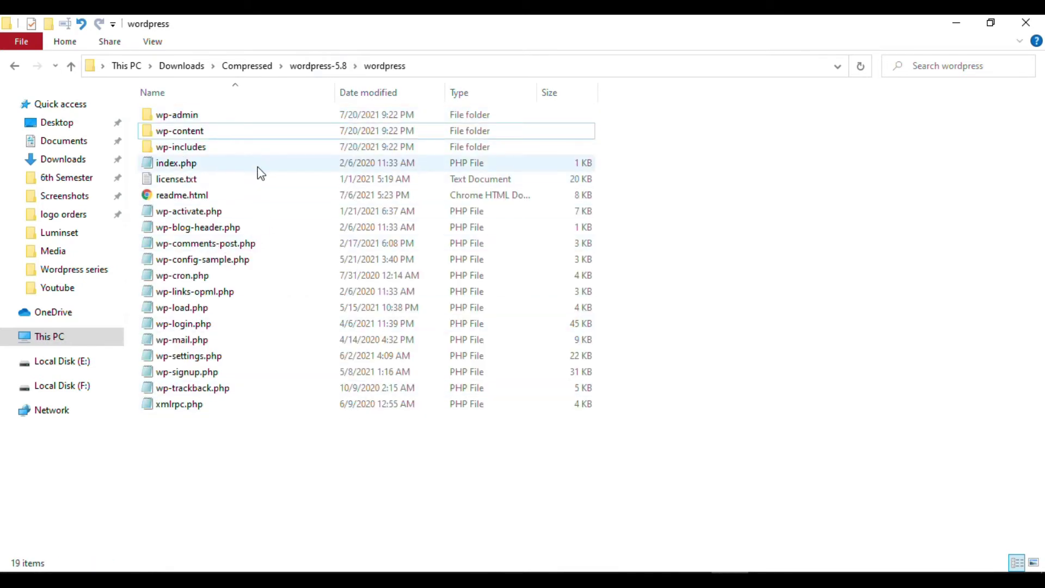
click(210, 134)
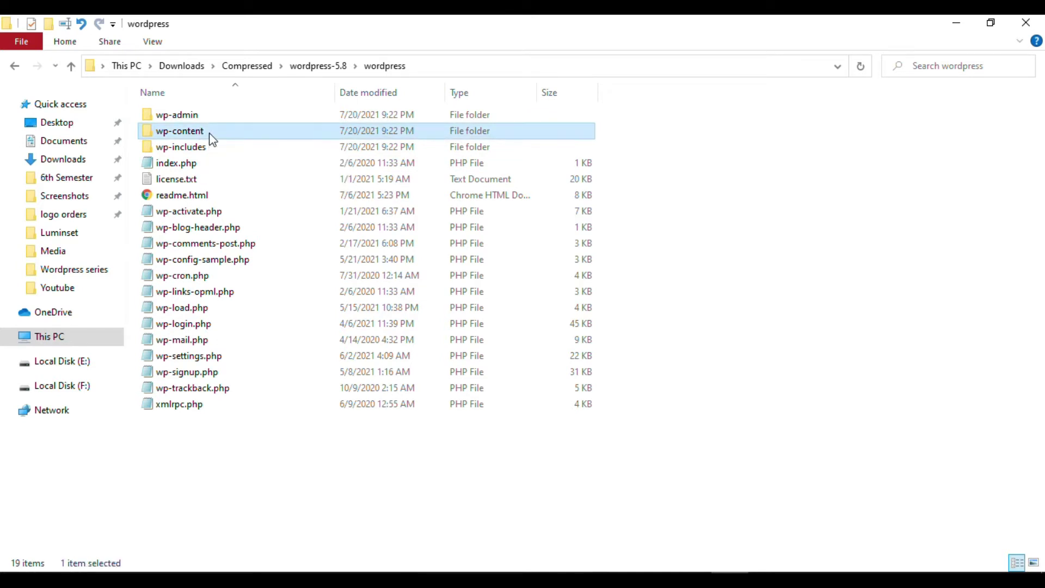
right_click(210, 135)
click(250, 521)
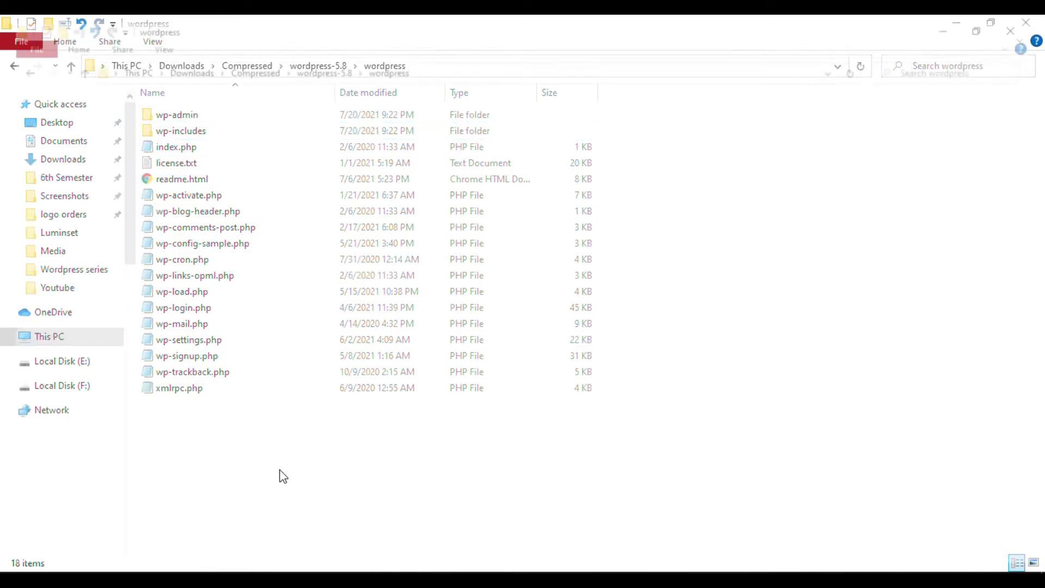
Navigate from This PC through Local Disk (C:) and xampp into the htdocs folder
click(61, 337)
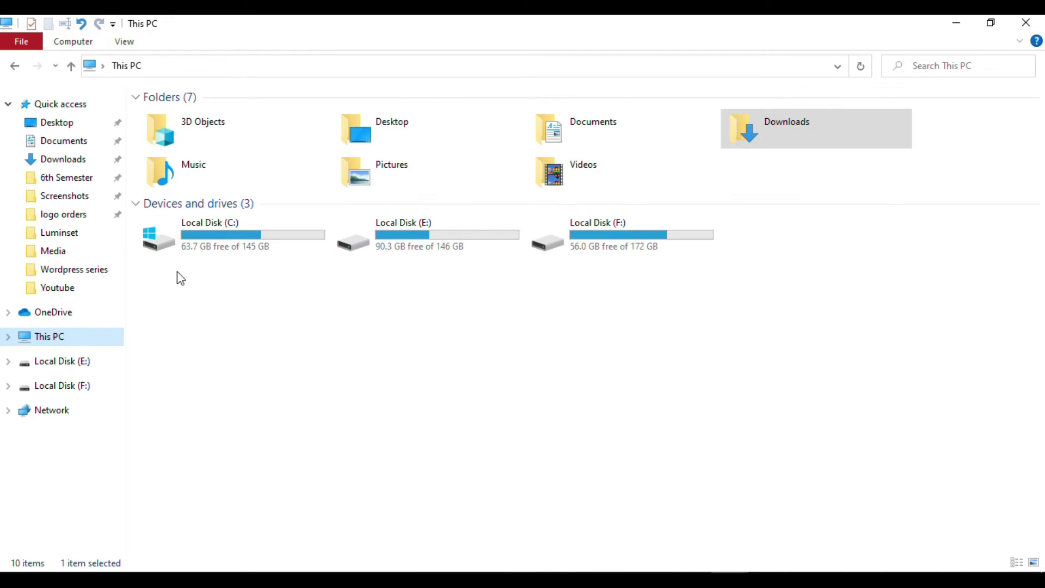
double_click(212, 245)
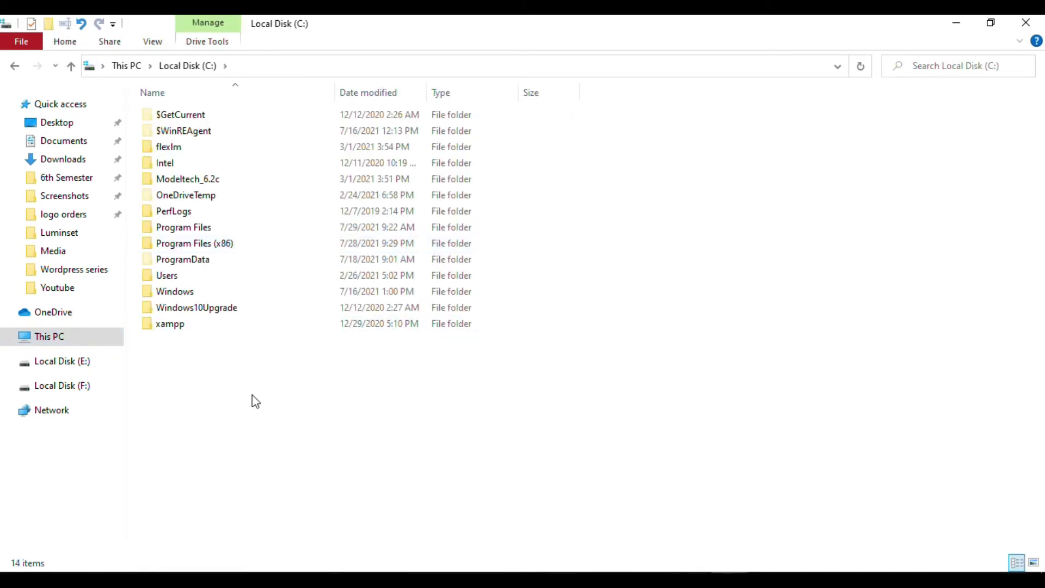
double_click(266, 326)
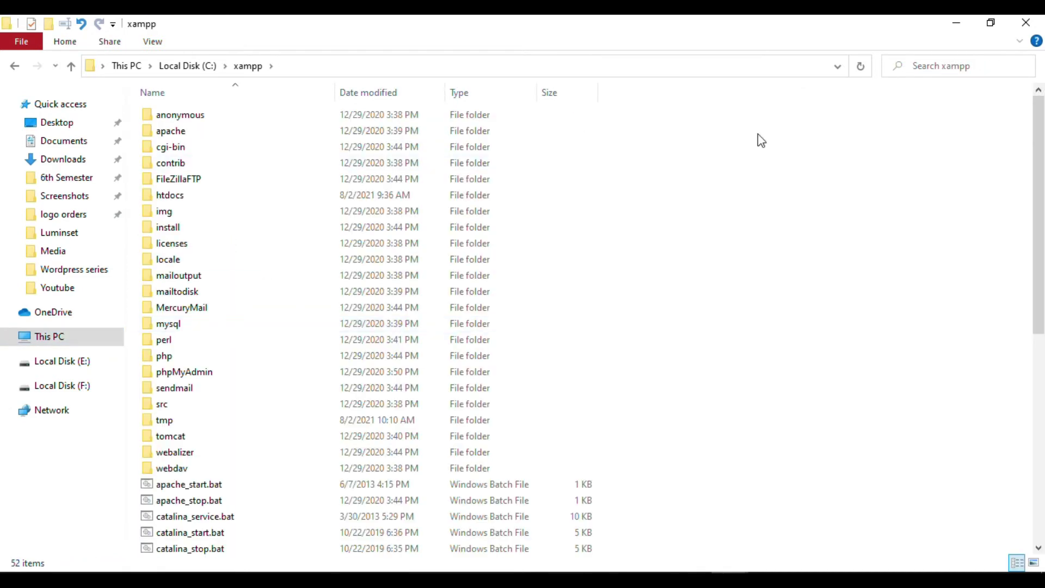
click(225, 198)
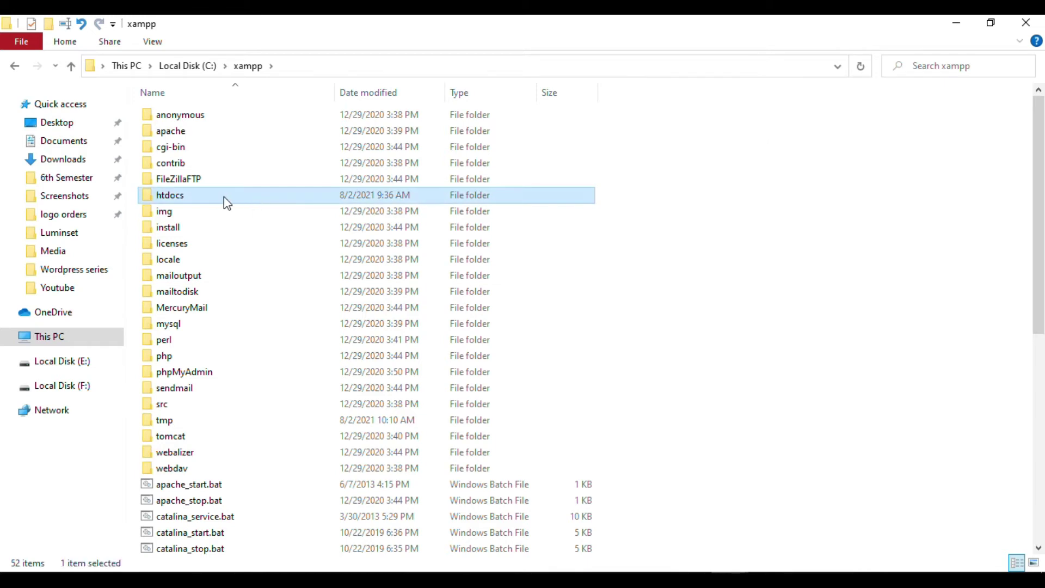
double_click(229, 202)
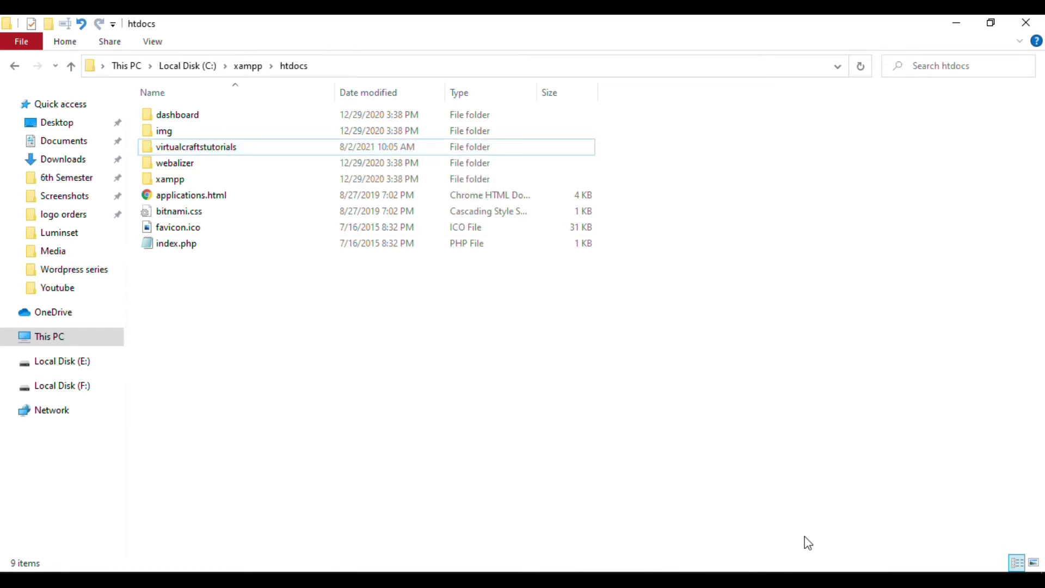
Confirm the Updates page address uses the virtualcraftstutorials folder, then return to the htdocs window
click(167, 580)
click(283, 28)
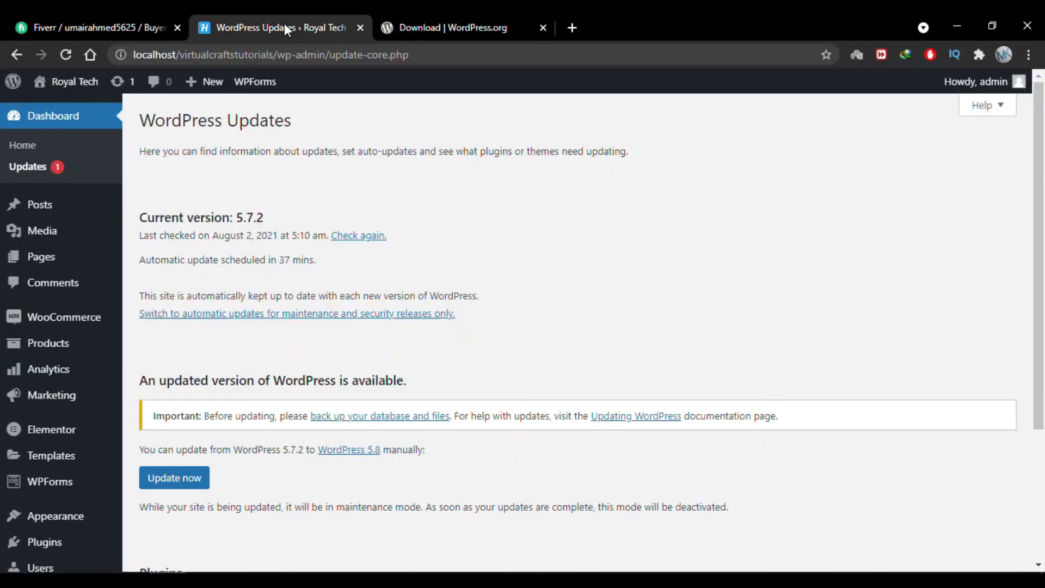
drag(275, 54, 185, 55)
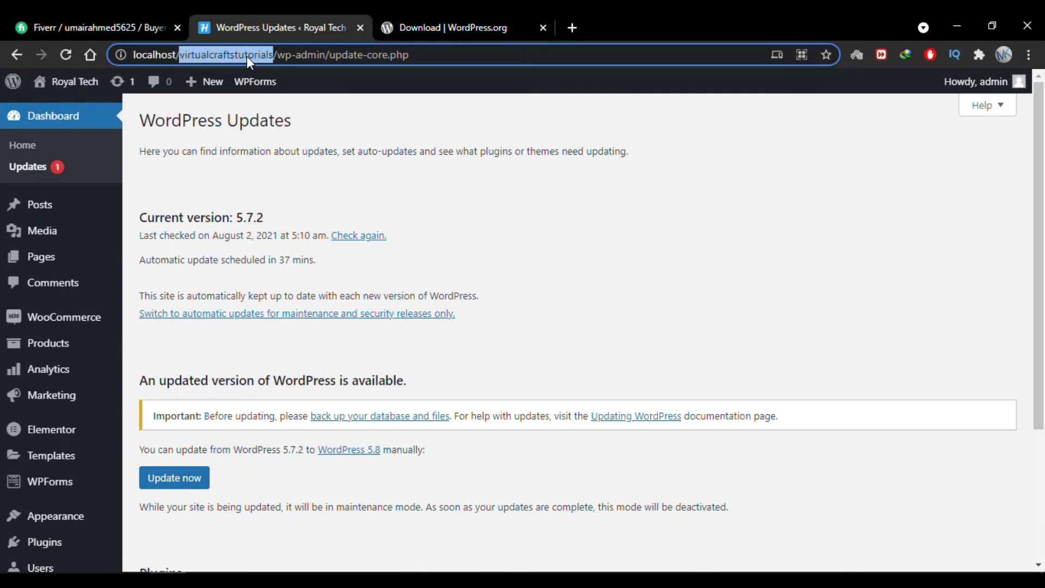
click(639, 388)
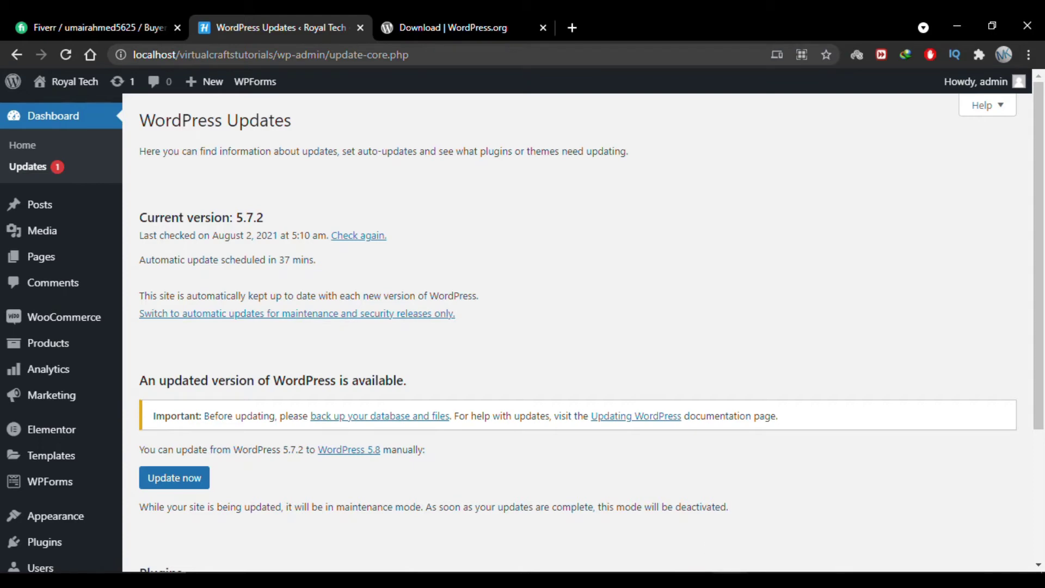
click(769, 556)
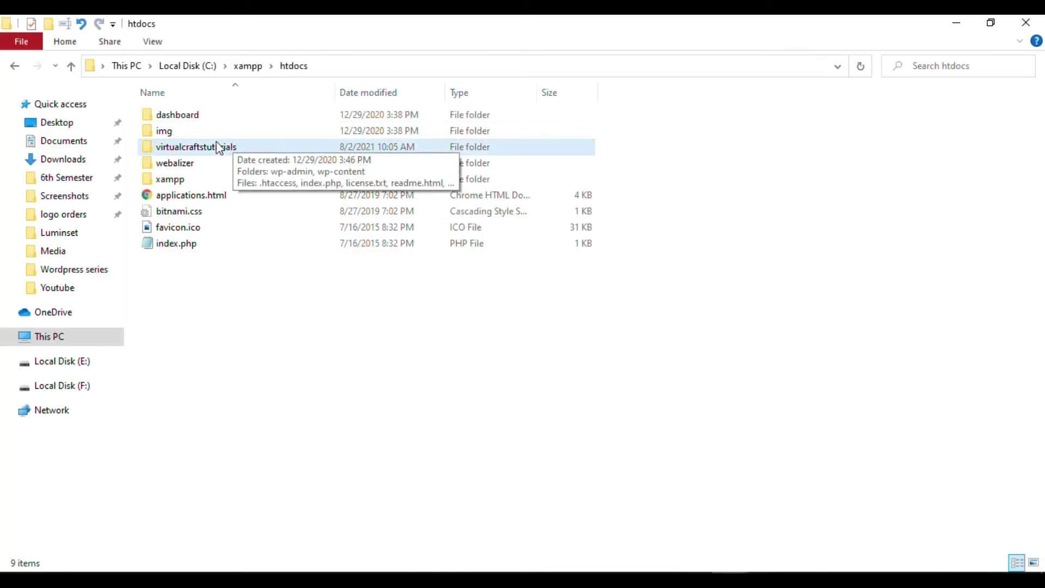
In virtualcraftstutorials, delete every item except wp-content and wp-config.php
double_click(250, 153)
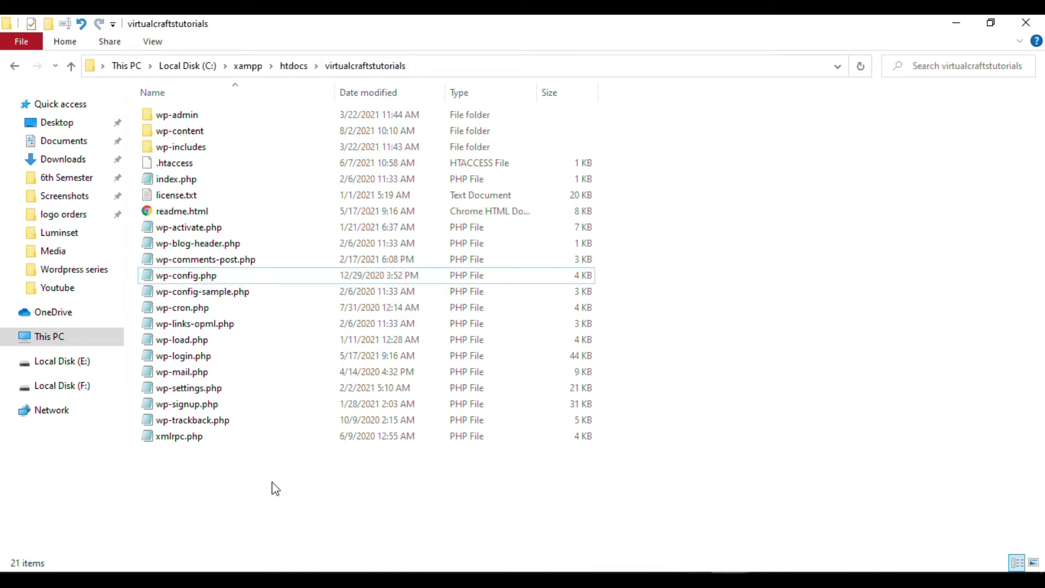
key(ctrl+a)
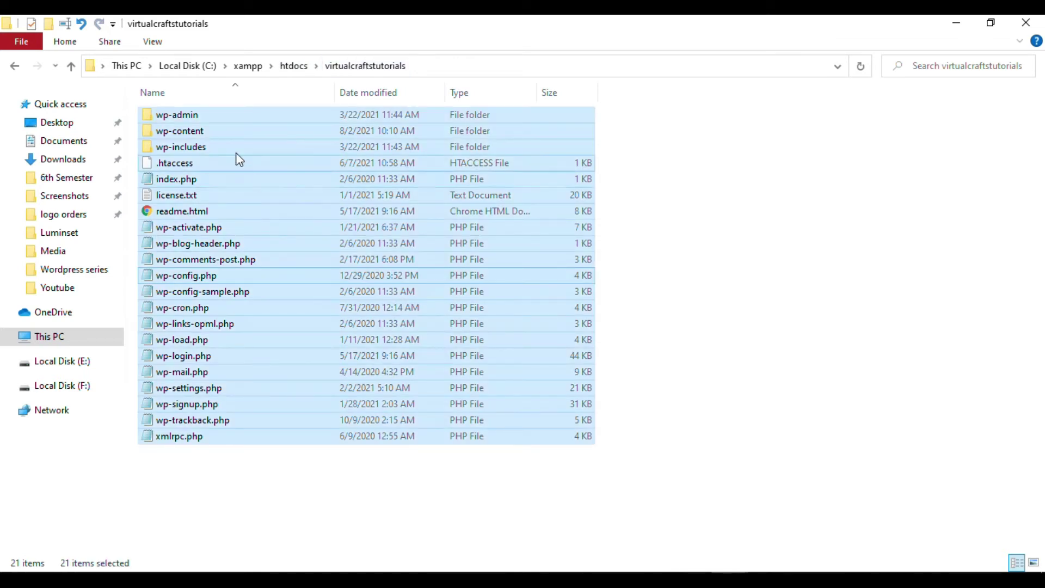
ctrl+click(239, 133)
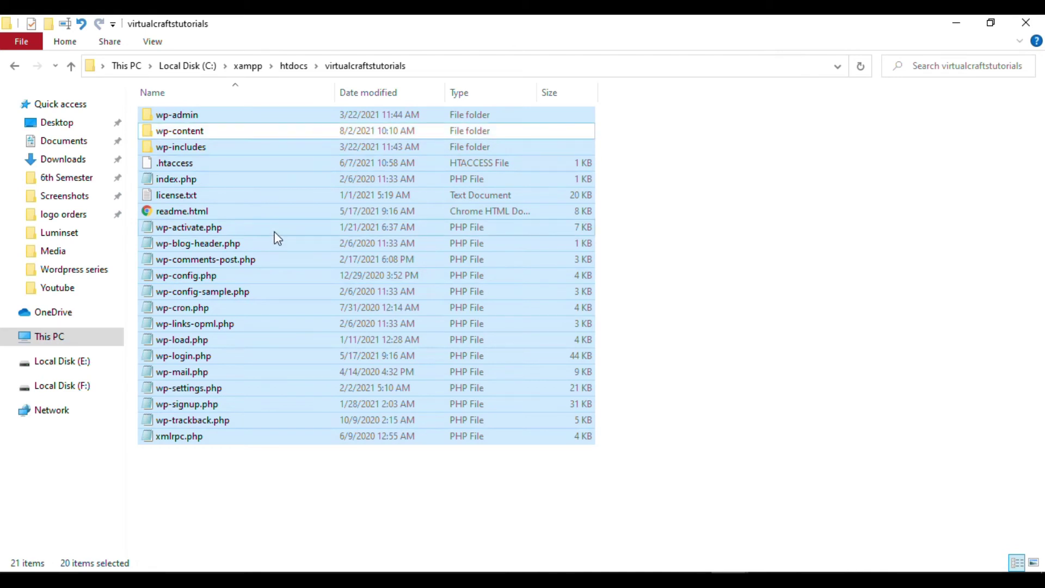
ctrl+click(241, 275)
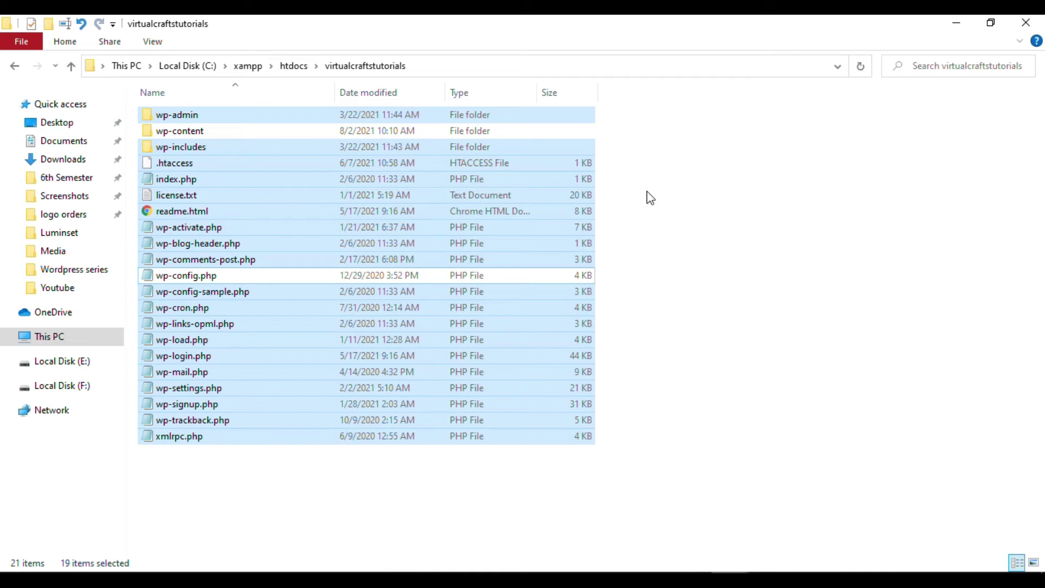
right_click(560, 210)
click(604, 436)
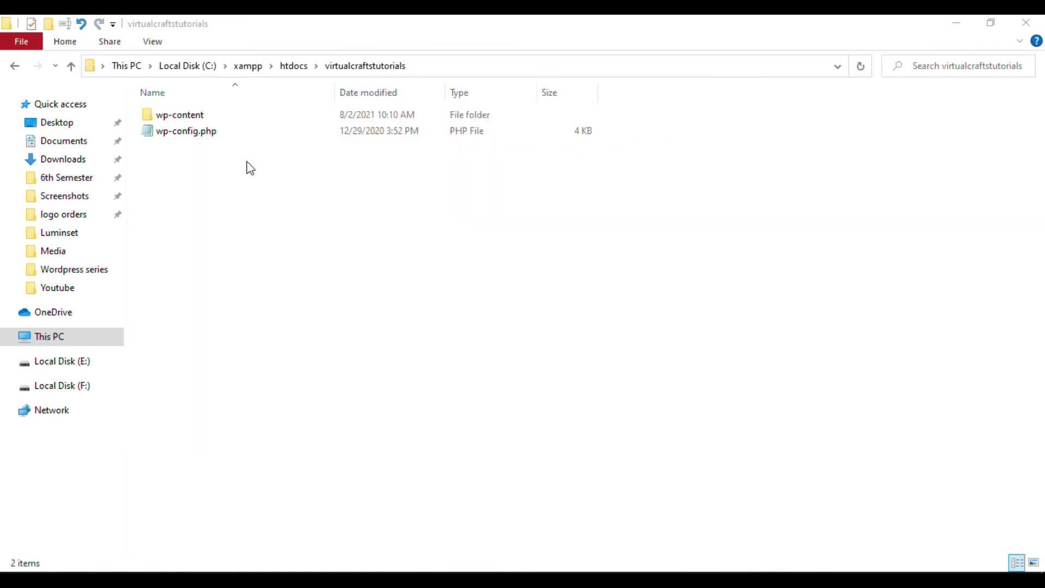
Copy all files from the extracted wordpress-5.8\wordpress folder and paste them into virtualcraftstutorials
click(235, 133)
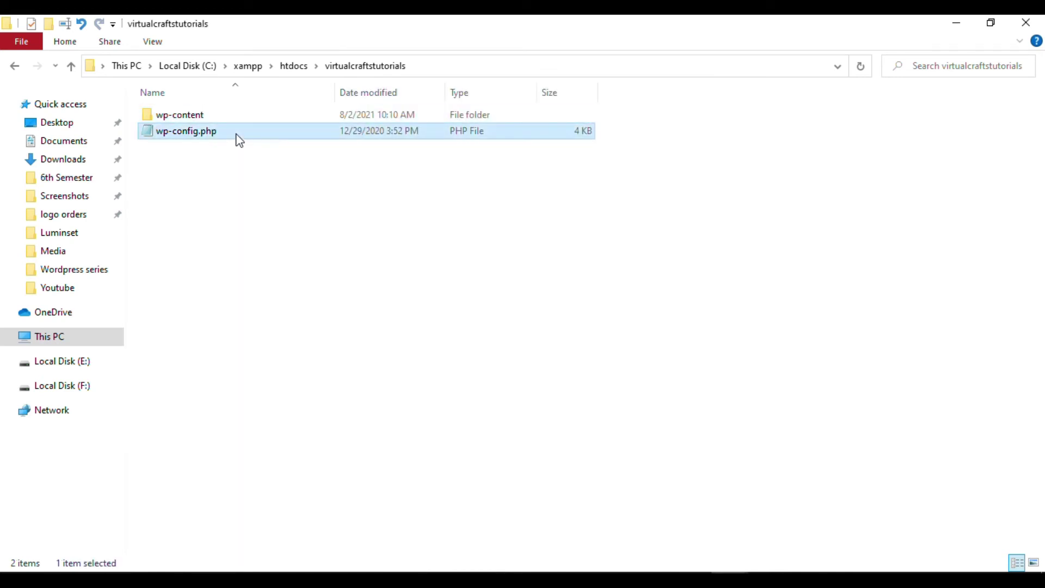
click(485, 368)
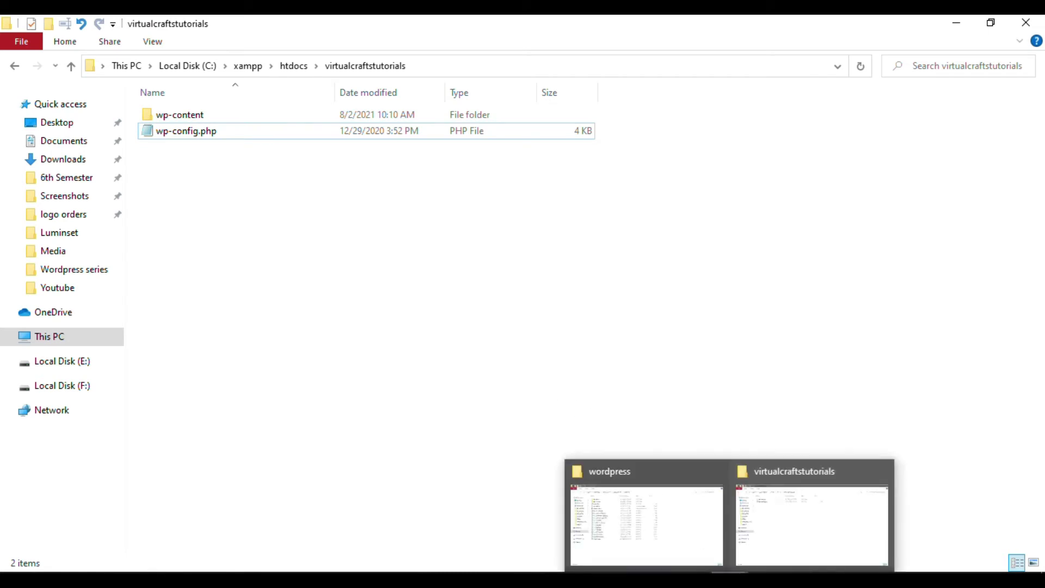
click(688, 534)
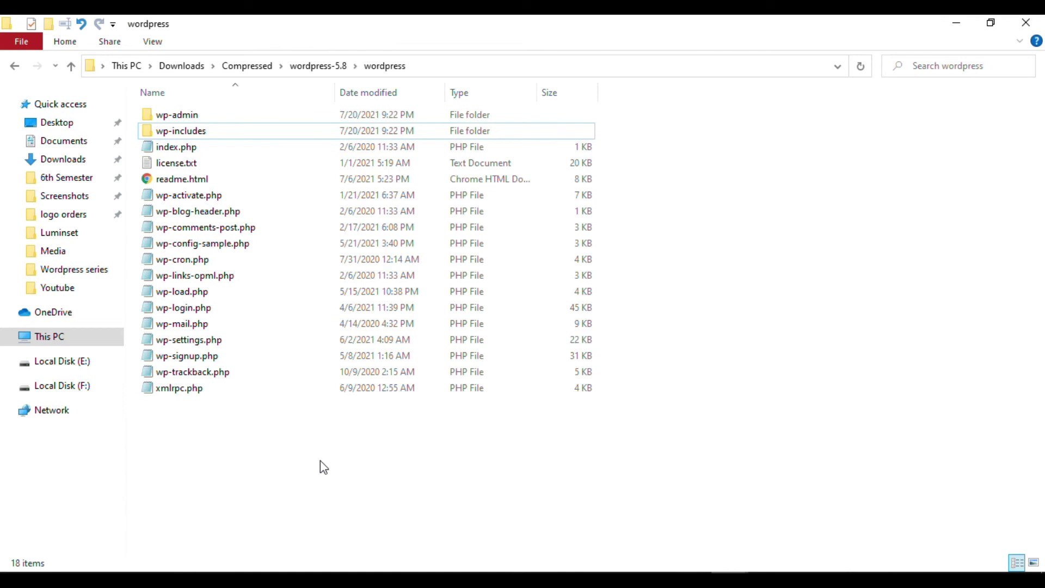
key(ctrl+a)
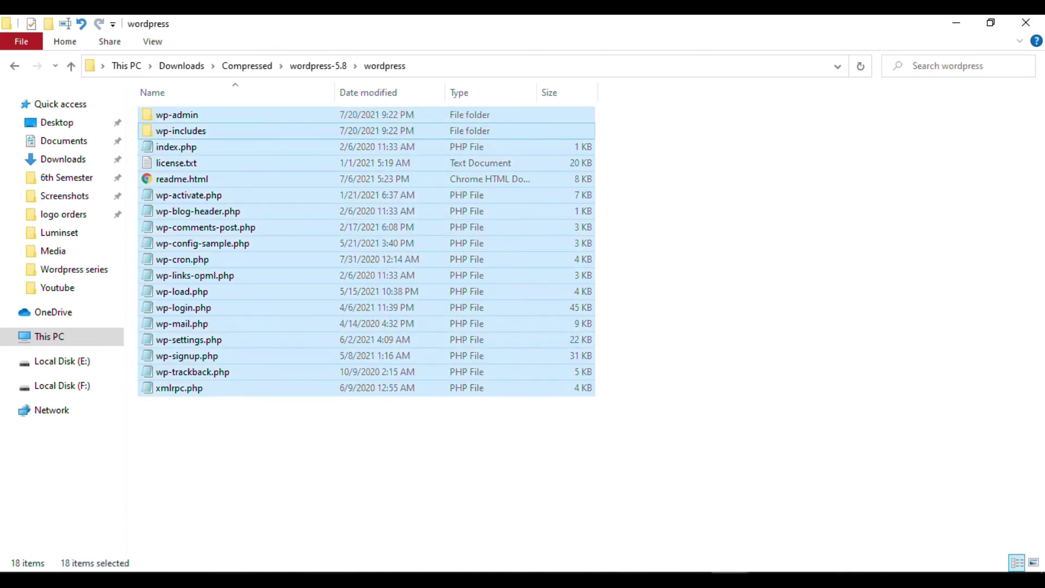
click(811, 546)
key(ctrl+v)
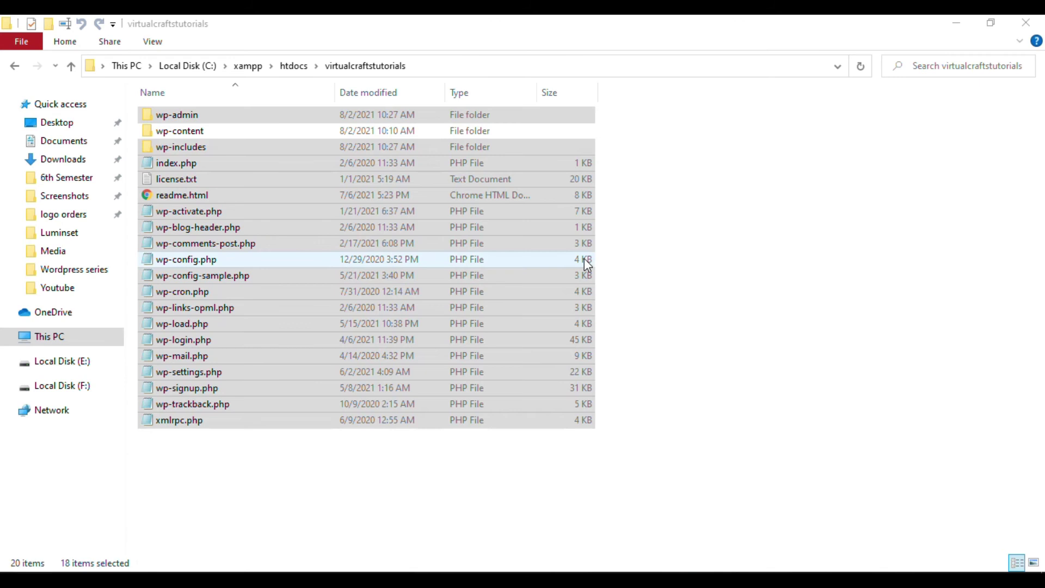
click(638, 260)
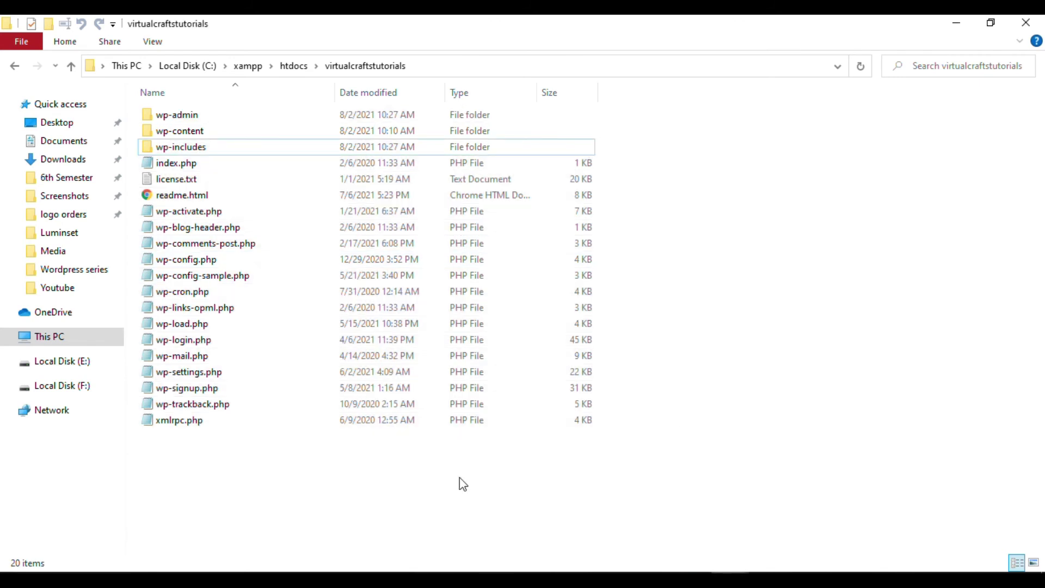
Reload Updates, verify Current version 5.8 and the latest-version message, then go to Dashboard
click(167, 580)
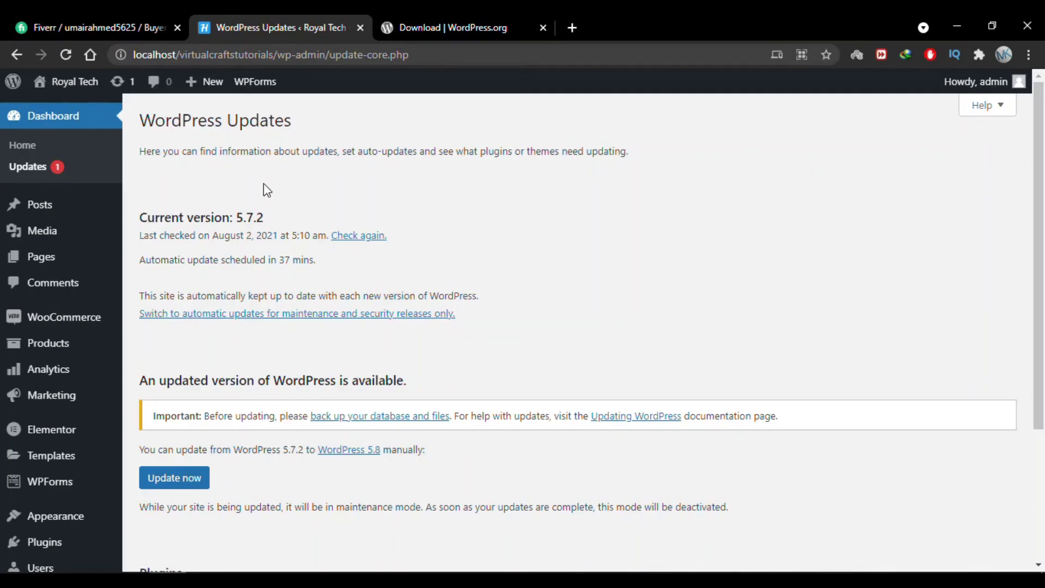
click(71, 53)
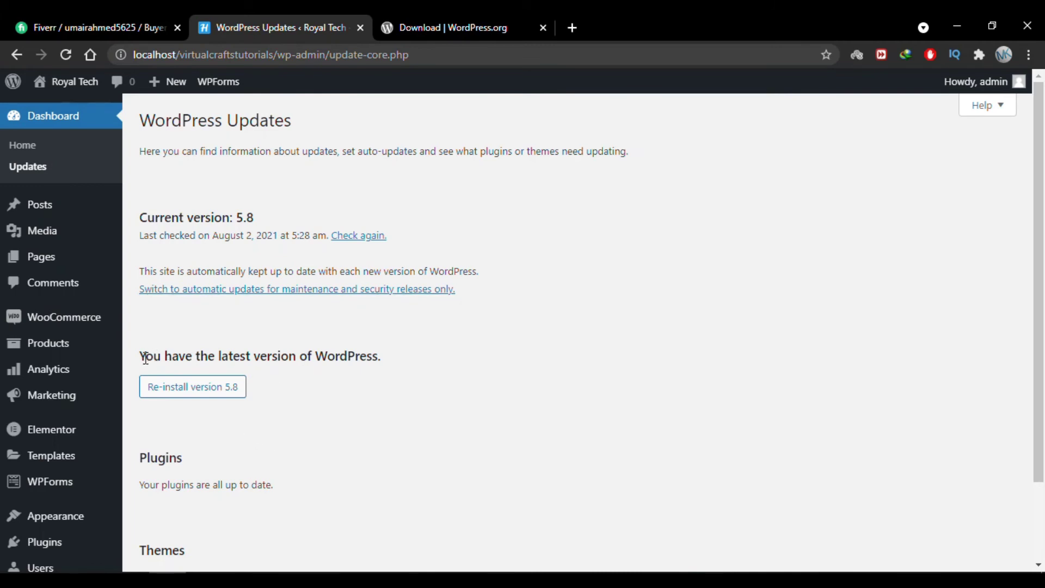
drag(146, 358, 410, 368)
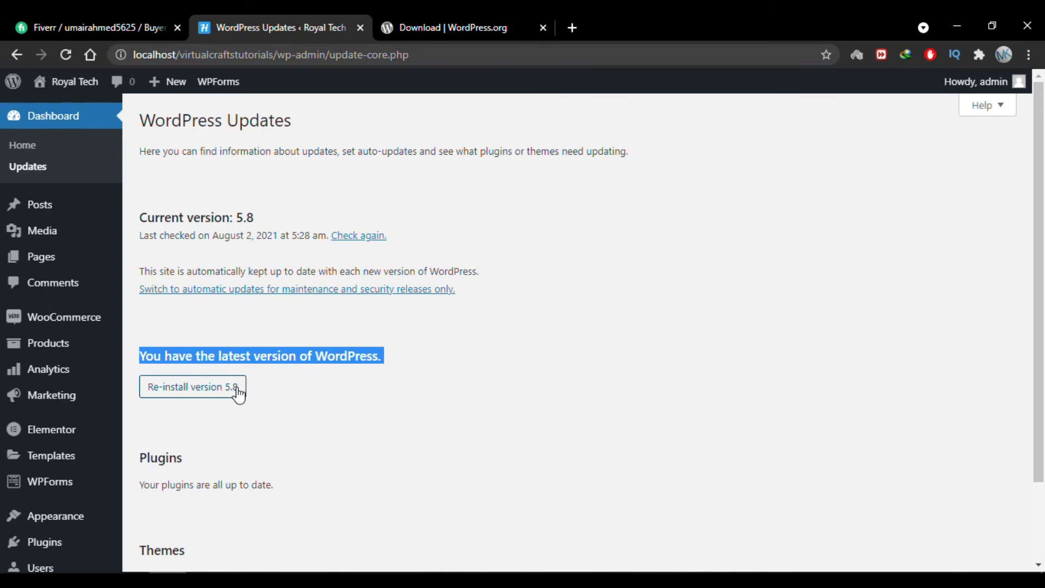
click(152, 214)
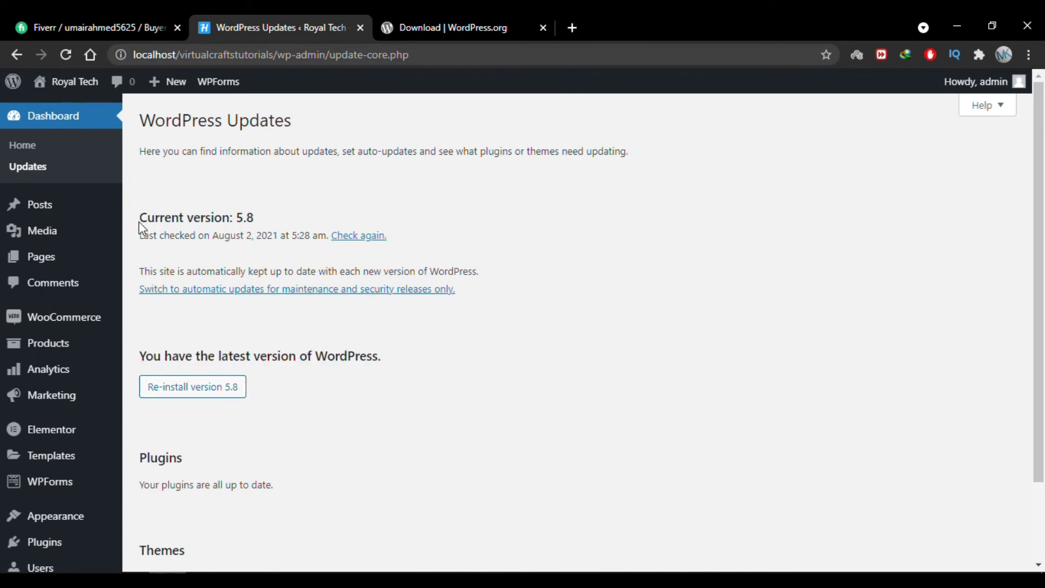
drag(138, 221, 256, 219)
click(255, 220)
click(82, 122)
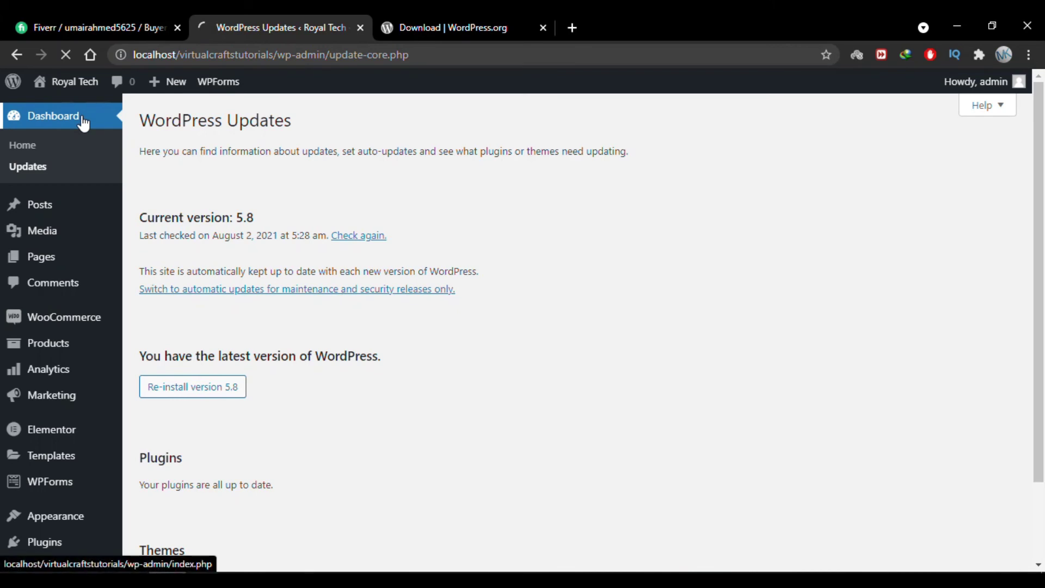